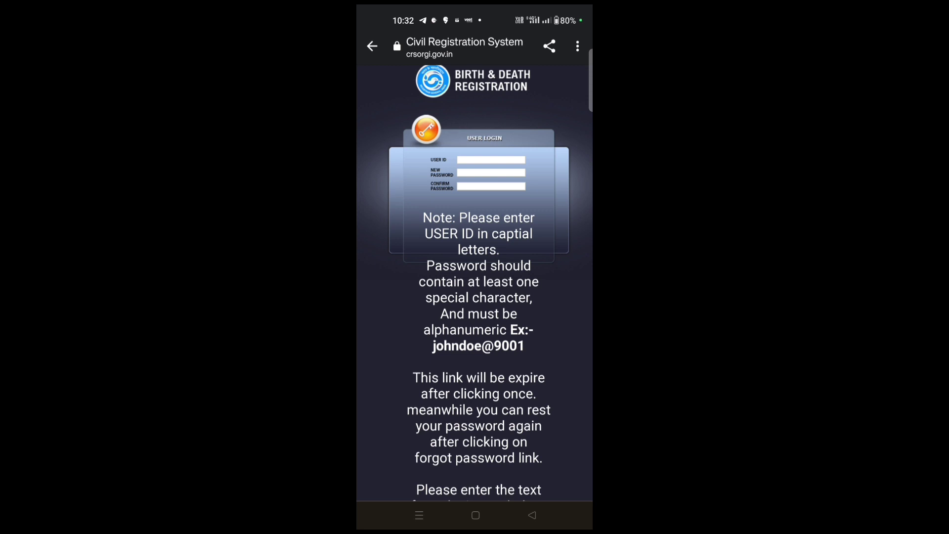
scroll(536, 396, "down", 5)
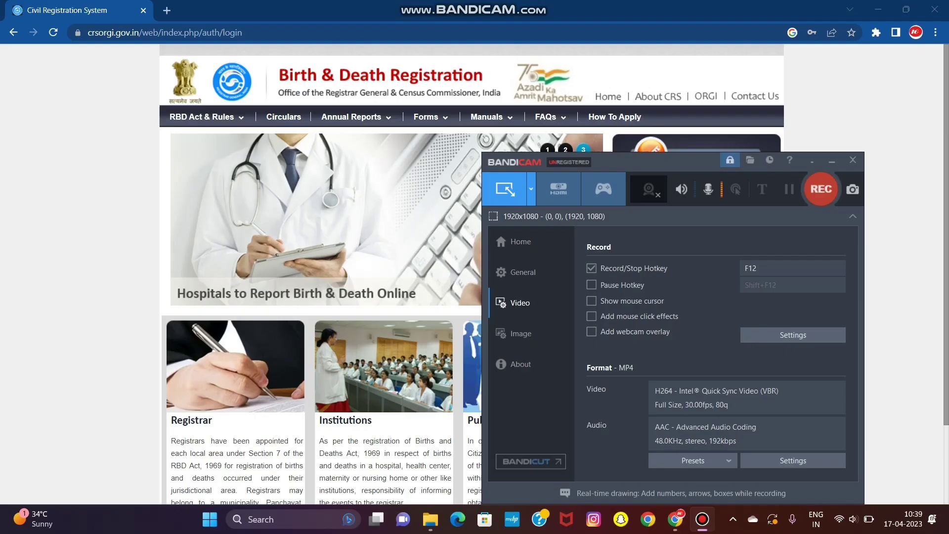
key("F12")
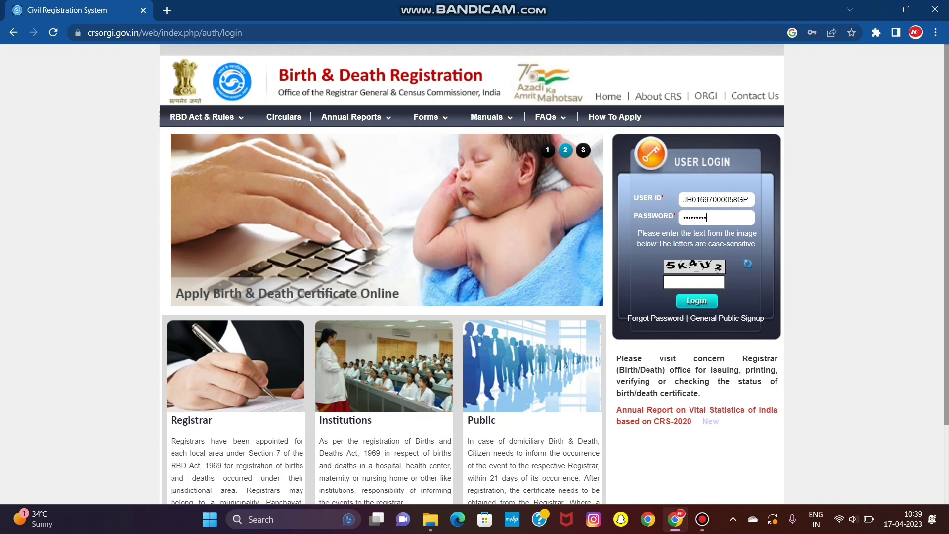
Step: Log in to the Birth & Death Registration portal with the image text and open the form for adding a birth registration
left_click(712, 282)
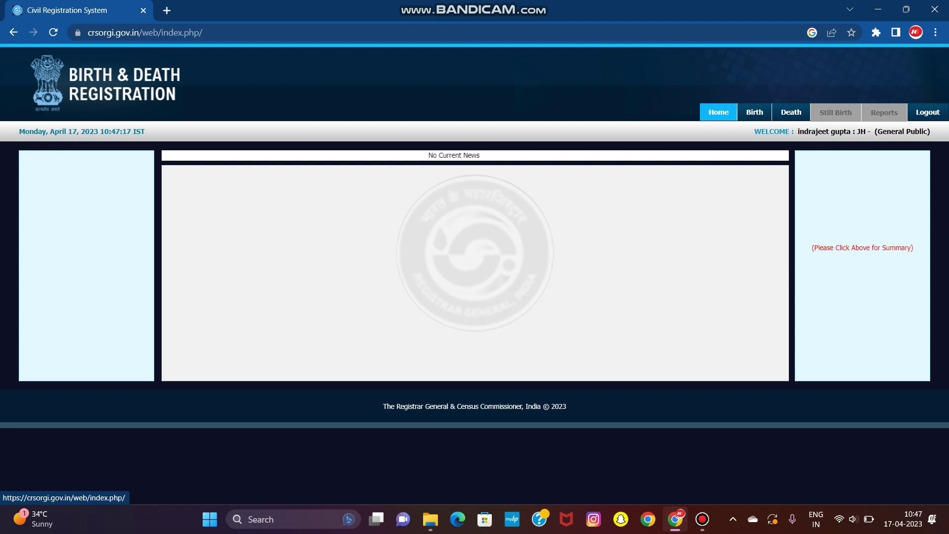
mouse_move(755, 112)
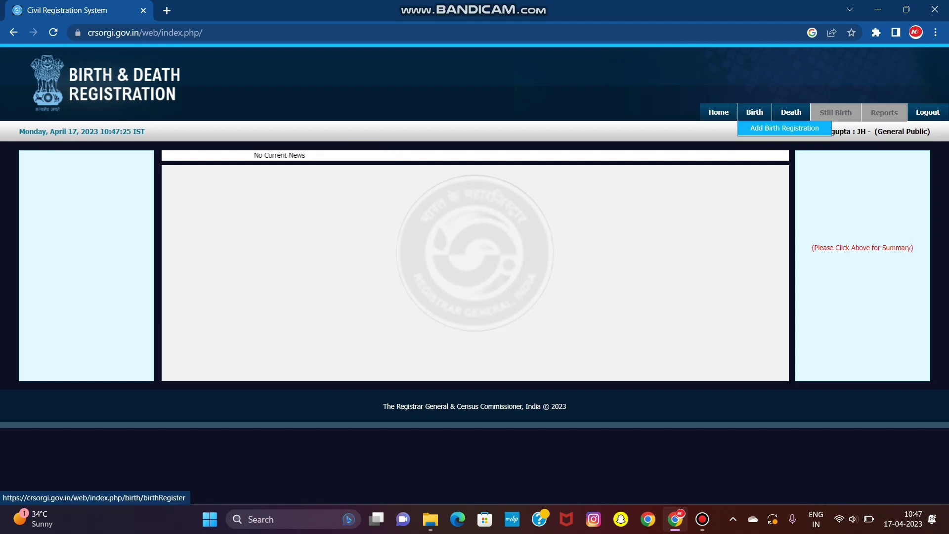
left_click(784, 128)
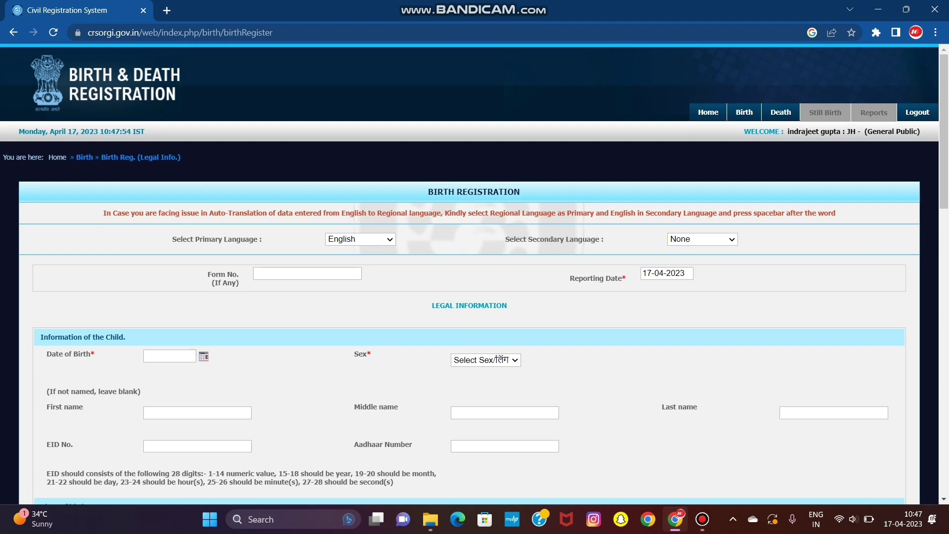
Step: Examine the primary and secondary language settings and the optional form number field of the birth registration form
left_click_drag(262, 239, 172, 239)
left_click(172, 239)
left_click_drag(505, 239, 604, 238)
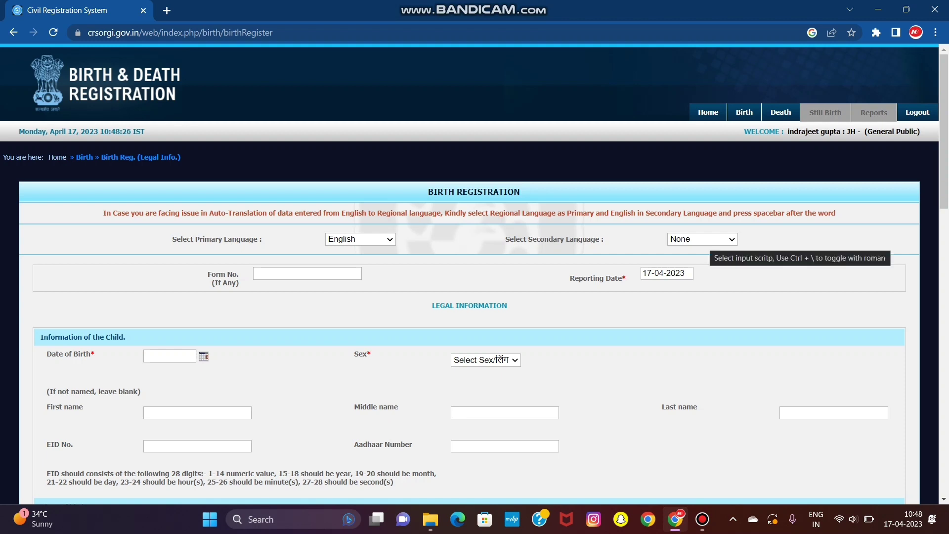
left_click(307, 273)
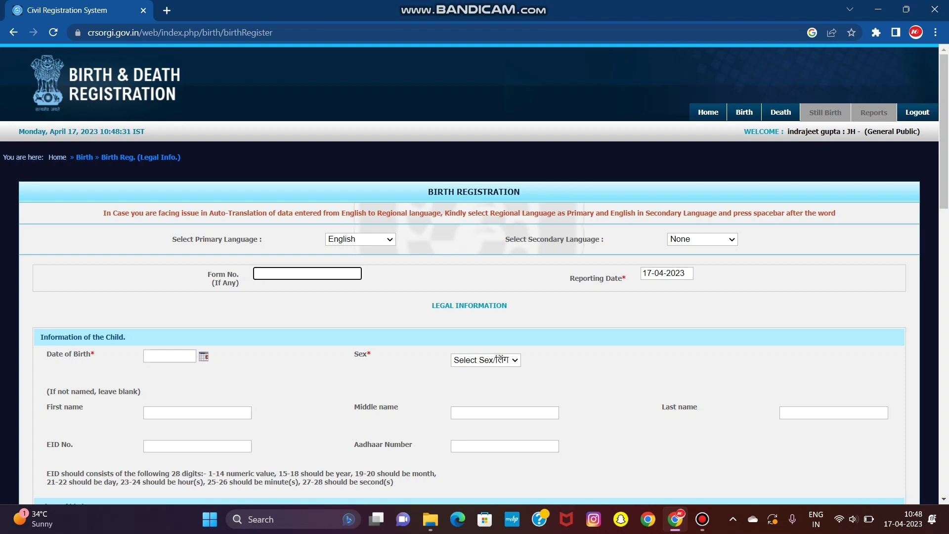
Step: Examine the child's information section, including the sex options, the first, middle and last name fields and the Aadhaar number field
scroll(474, 273, "down", 2)
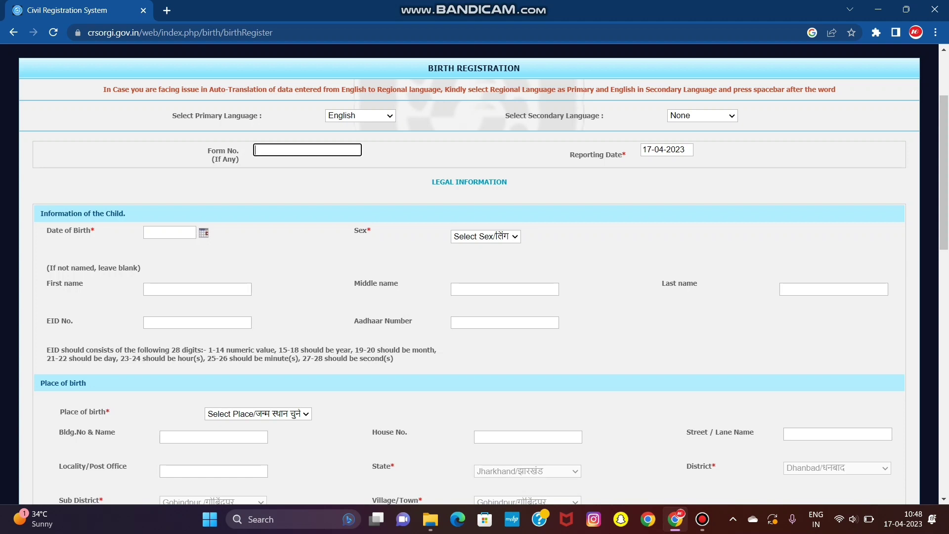
left_click(485, 236)
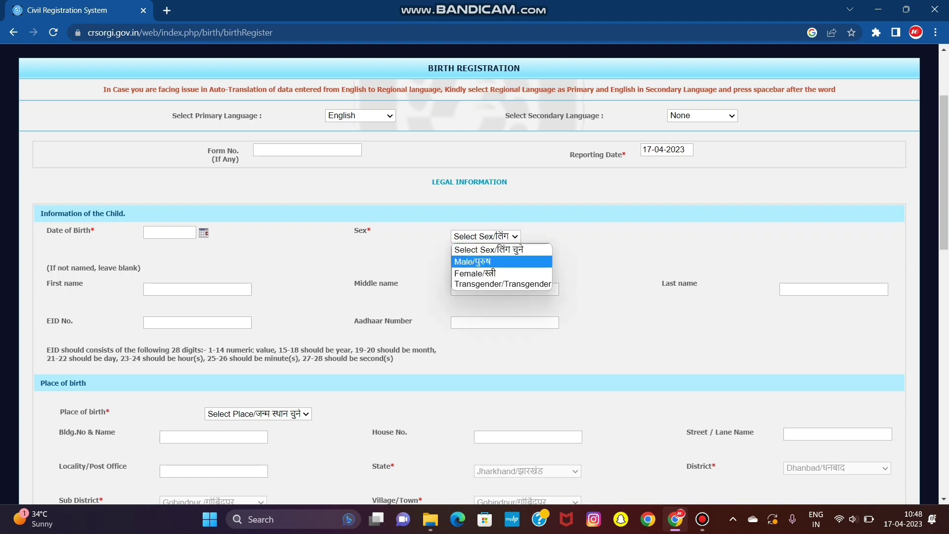
key("Escape")
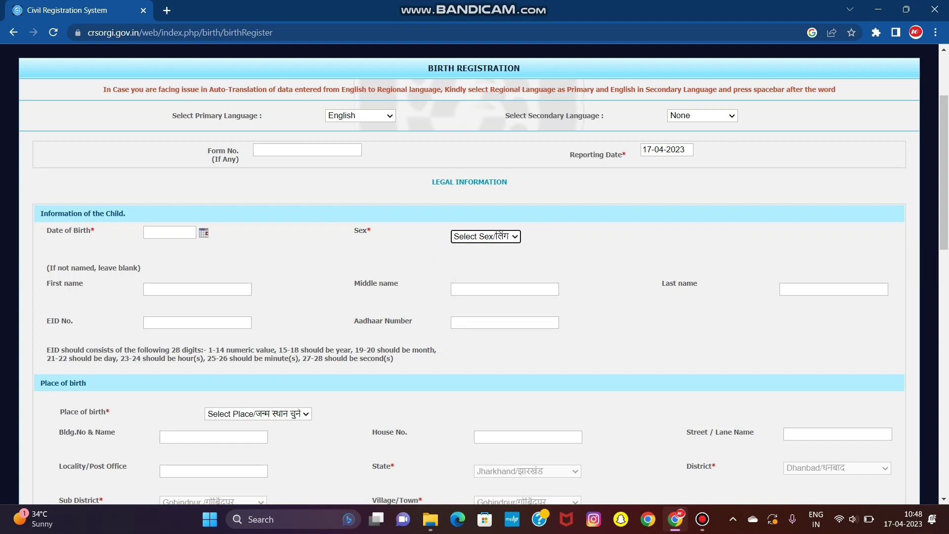
left_click(197, 289)
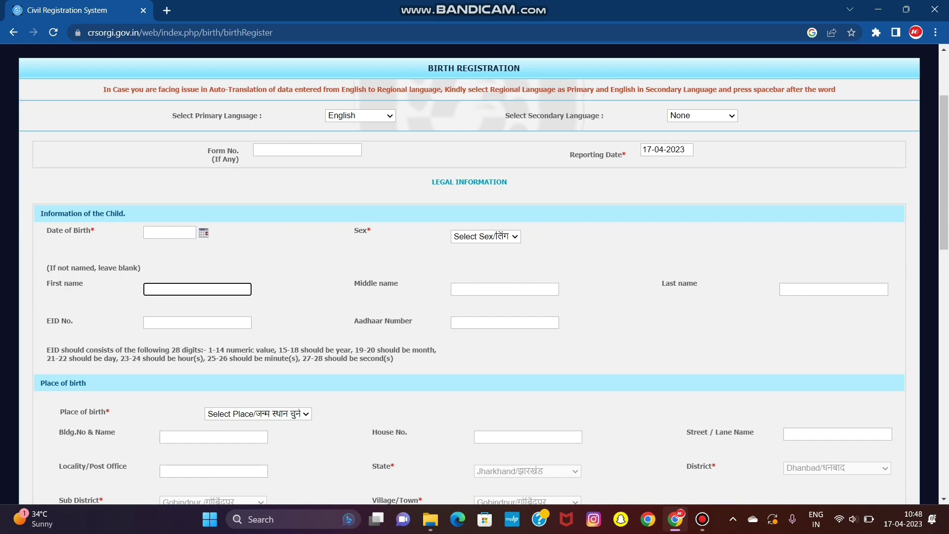
left_click(504, 289)
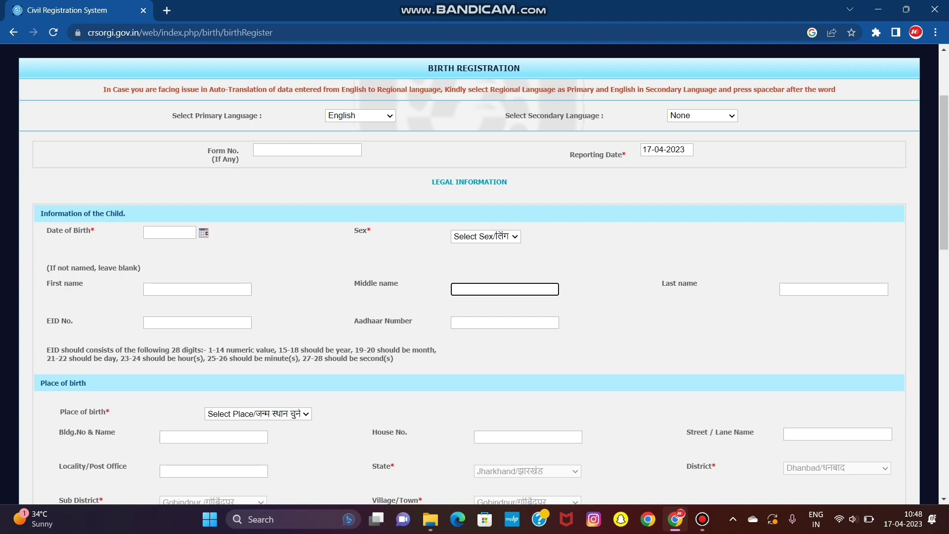
left_click(197, 289)
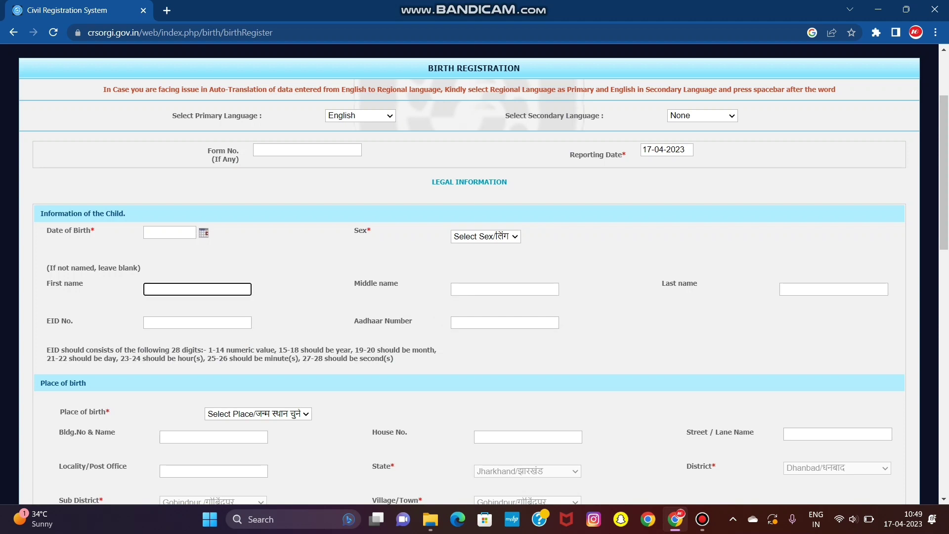
left_click(834, 289)
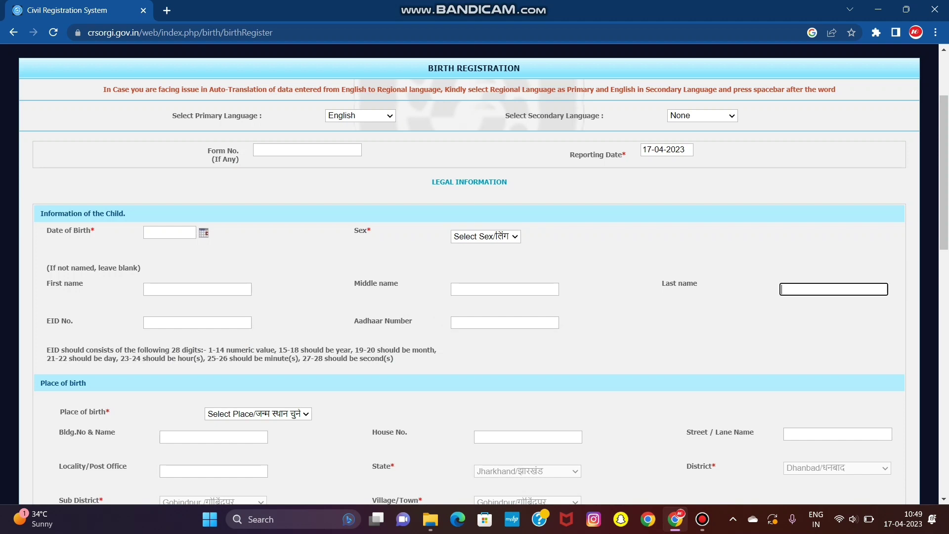
left_click(197, 289)
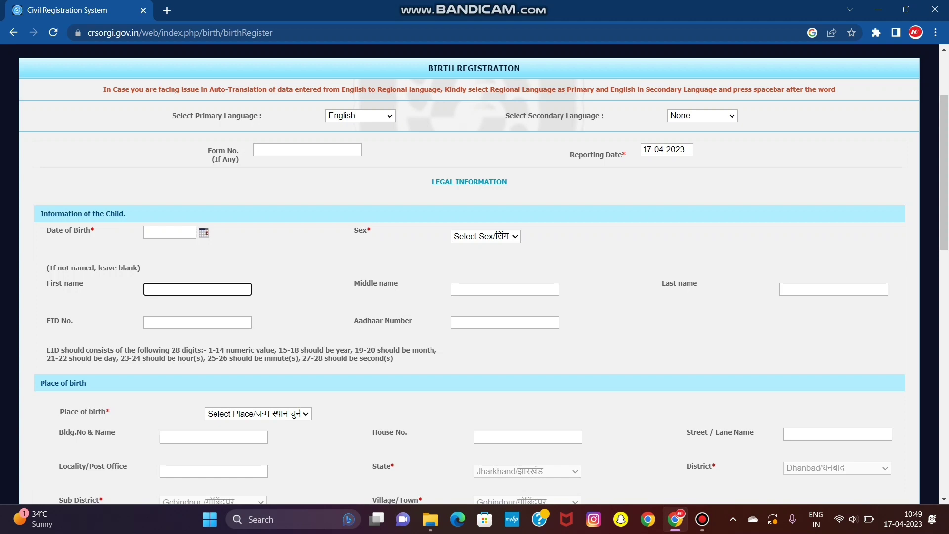
left_click(504, 323)
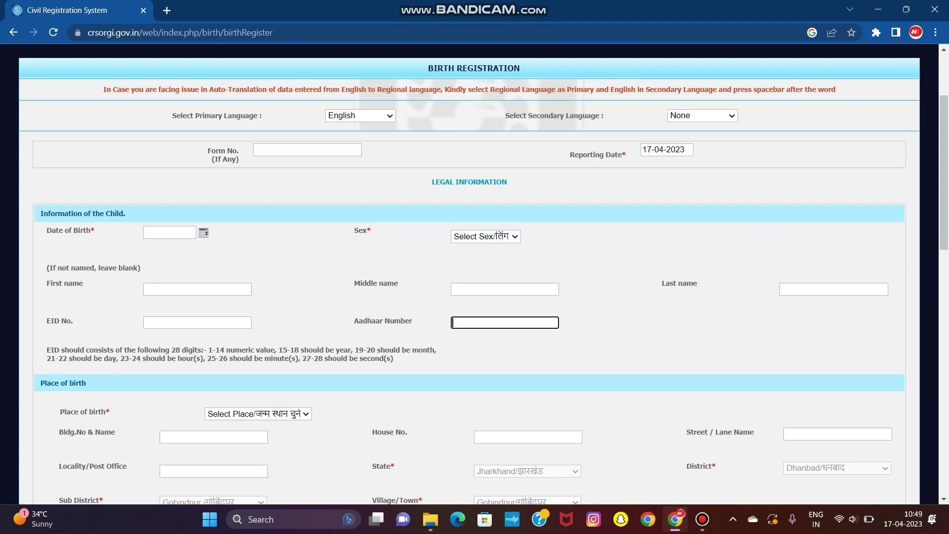
Step: Examine the place of birth section, including the building, house number, street, locality and pin fields
scroll(475, 272, "down", 4)
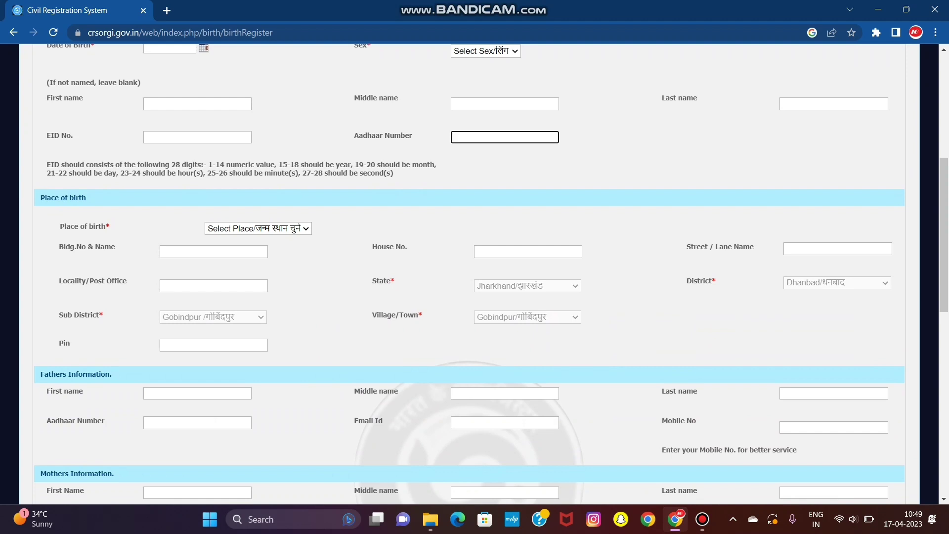
left_click(213, 251)
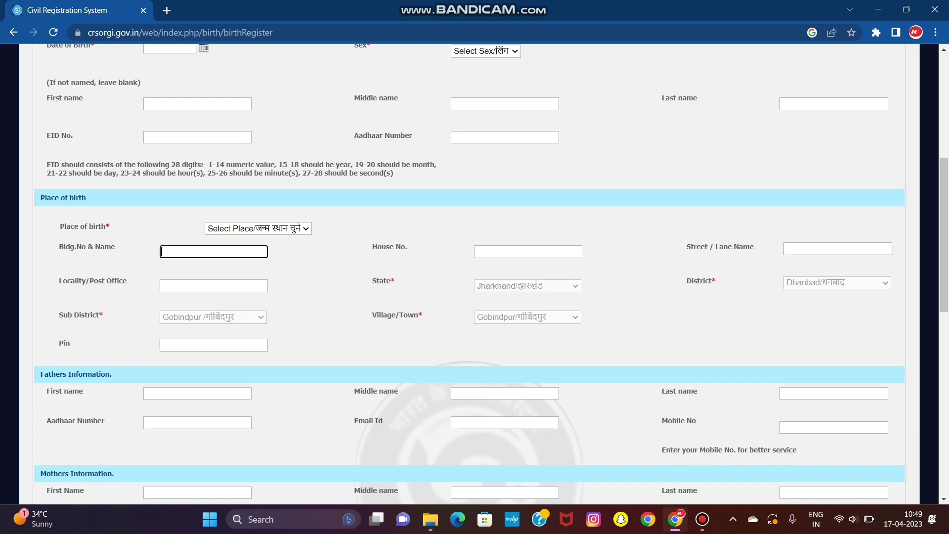
left_click(527, 251)
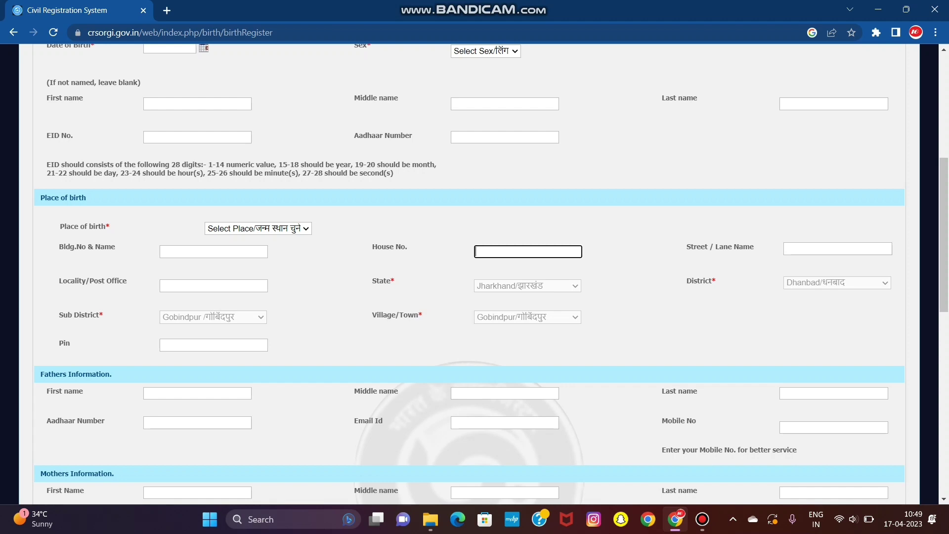
left_click(837, 248)
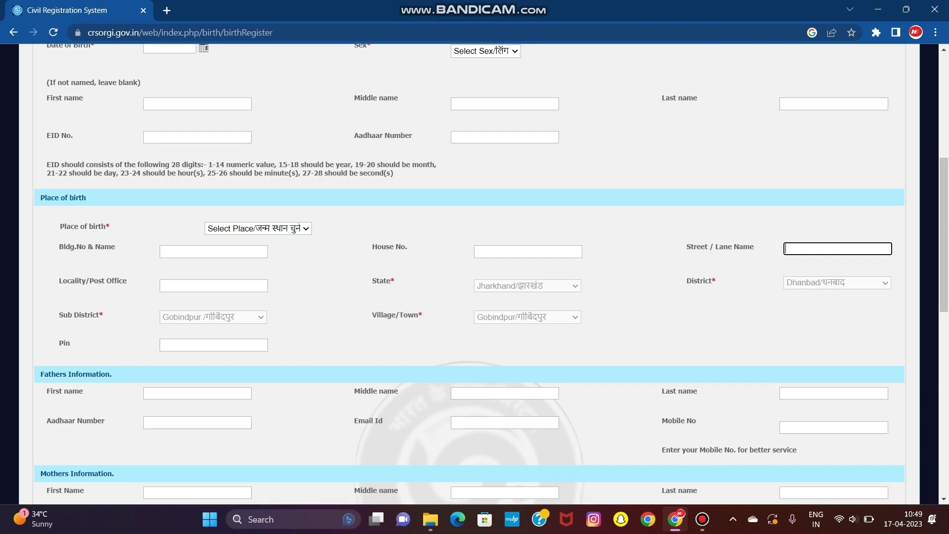
left_click(214, 286)
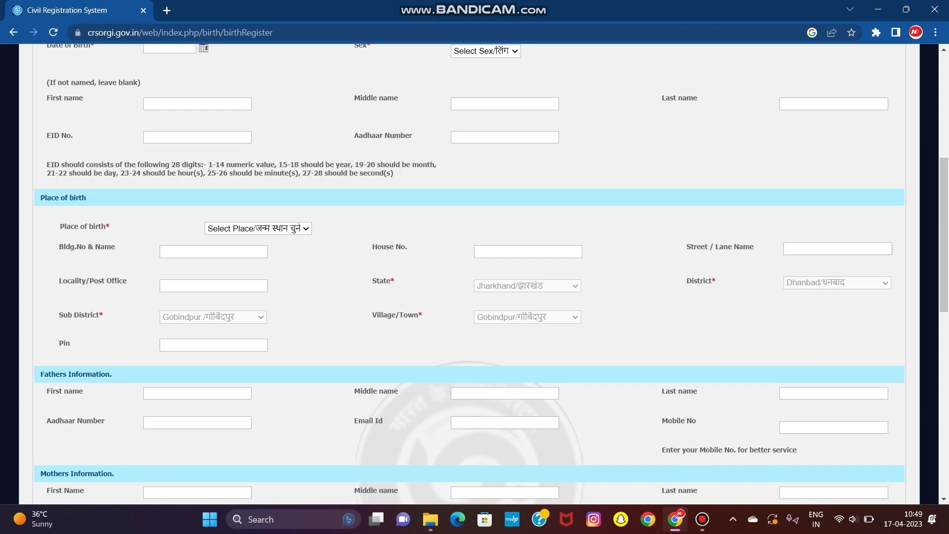
left_click(213, 344)
Step: Examine the name, Aadhaar number and email fields in the father's and mother's information sections
scroll(474, 271, "down", 2)
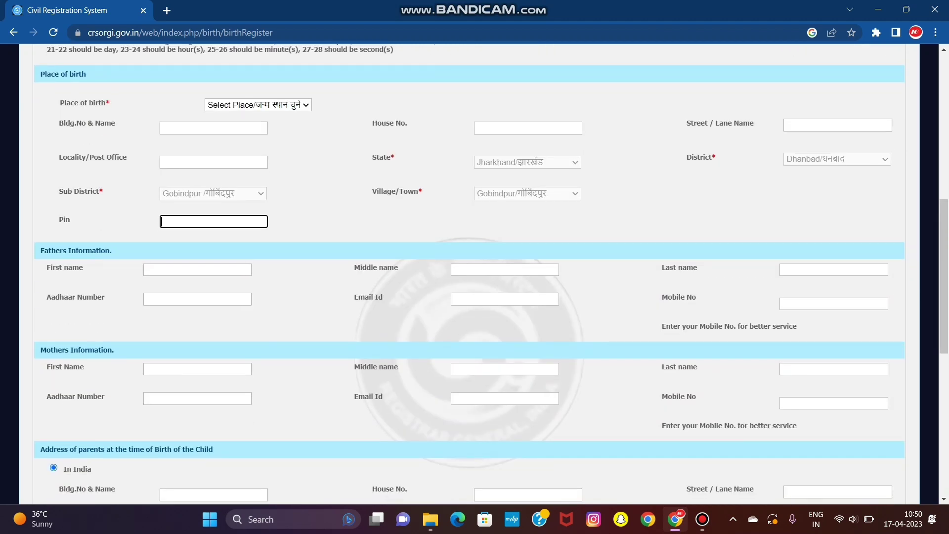
left_click(197, 269)
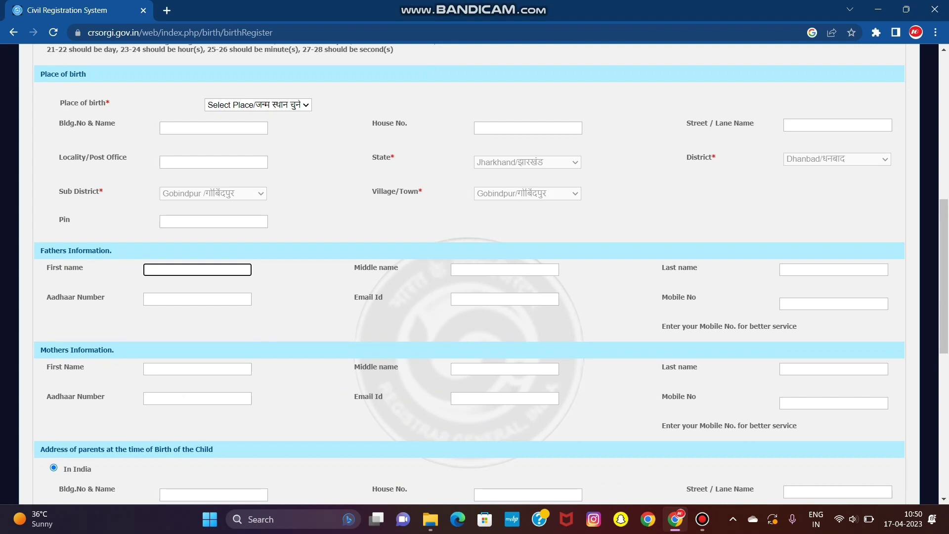
left_click(197, 298)
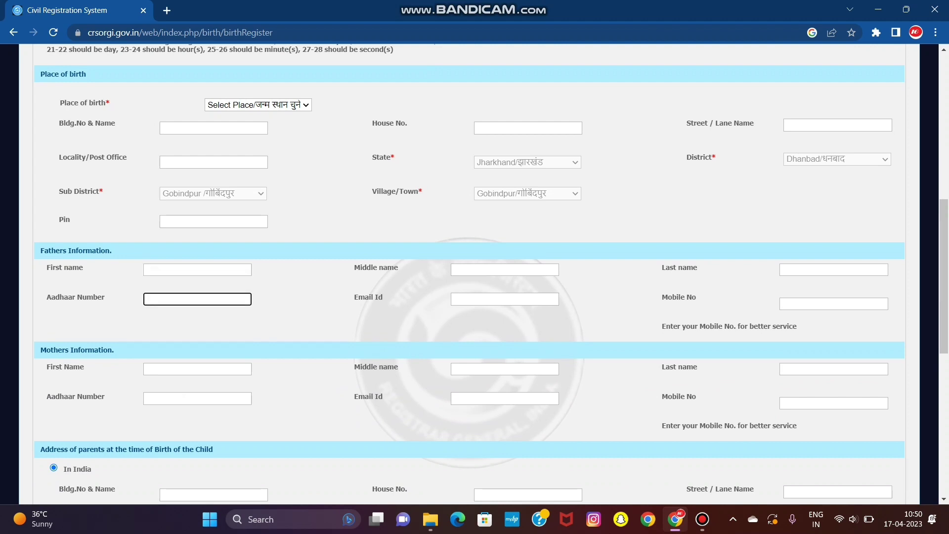
left_click(504, 298)
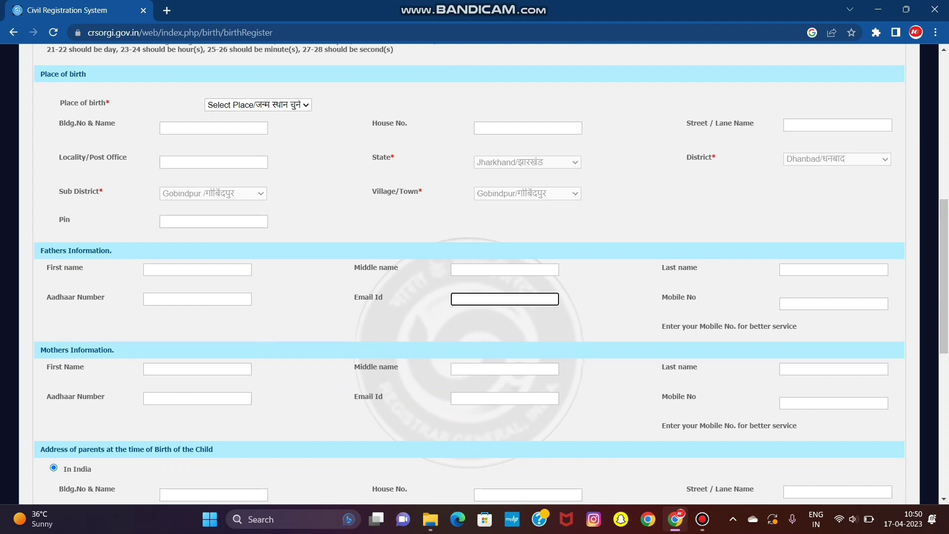
scroll(475, 272, "down", 3)
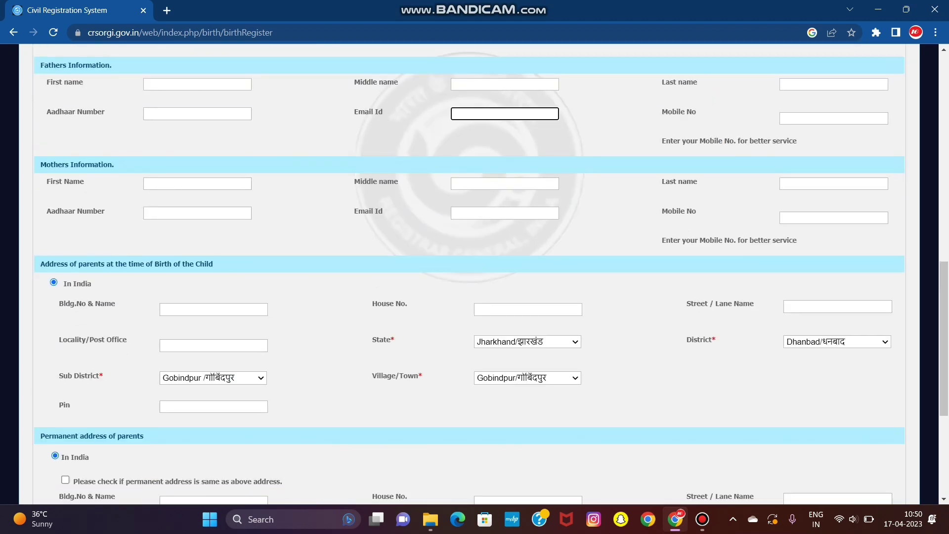
left_click(197, 184)
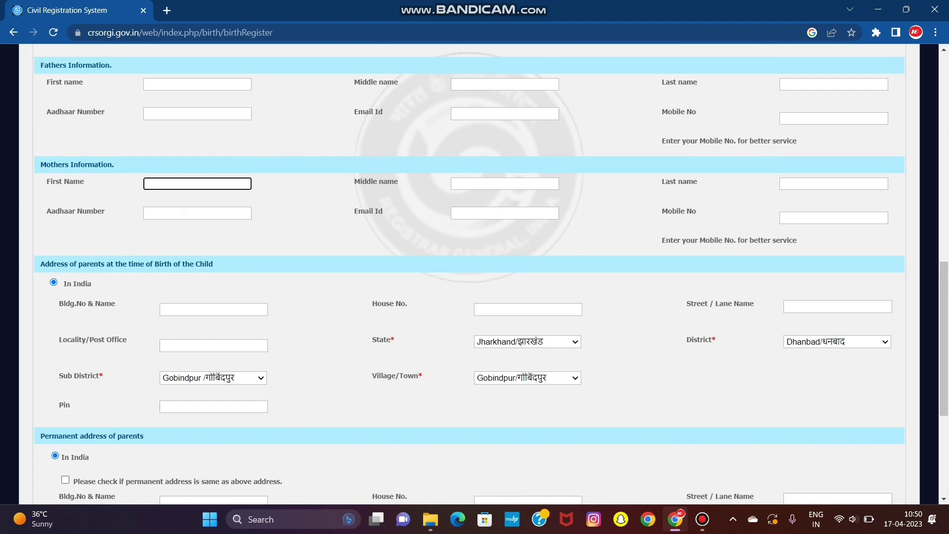
left_click(504, 183)
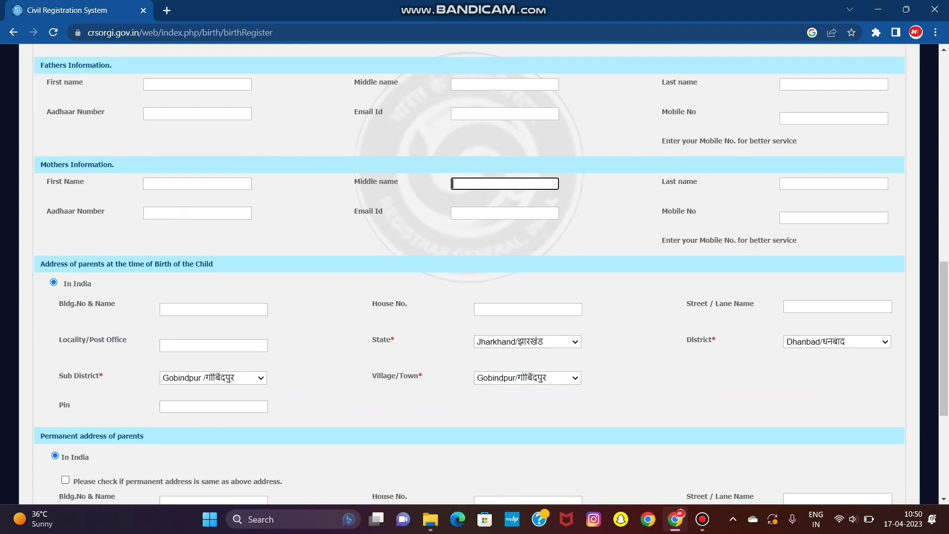
left_click(197, 213)
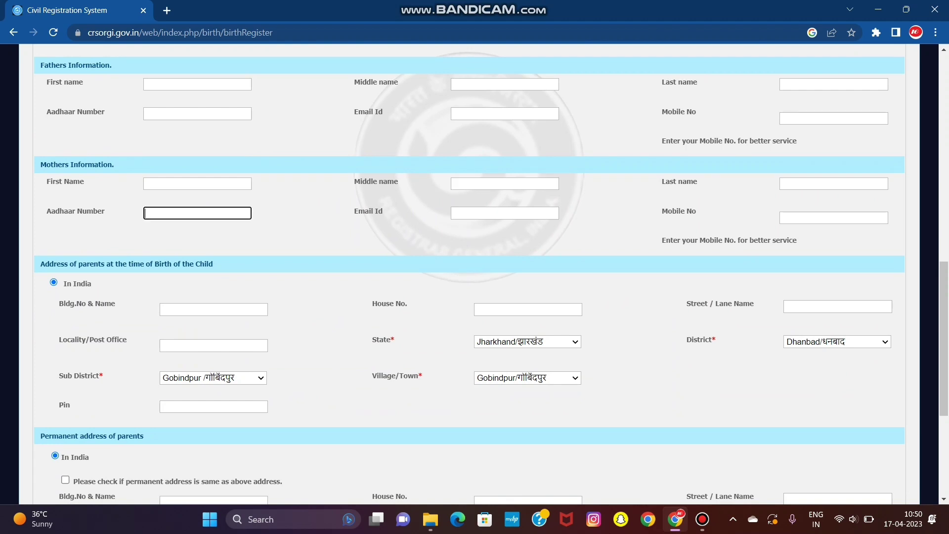
left_click(504, 212)
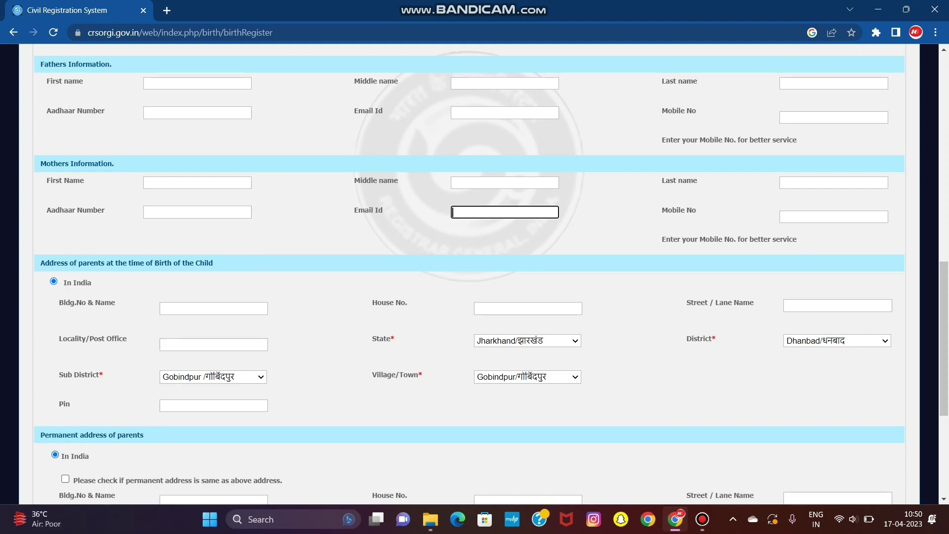
Step: Review the parents' address at birth, their permanent address and the informant's information at the end of the form
scroll(474, 272, "down", 2)
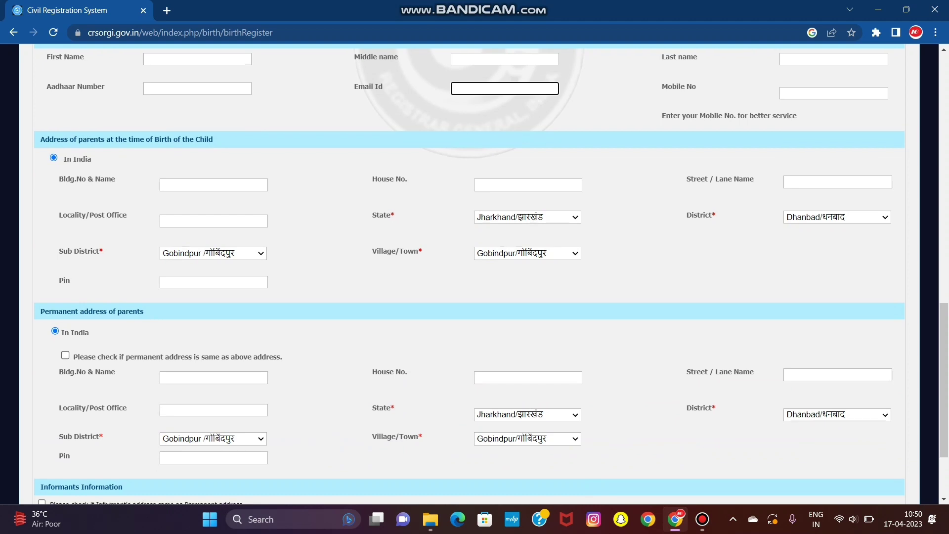
scroll(474, 271, "down", 2)
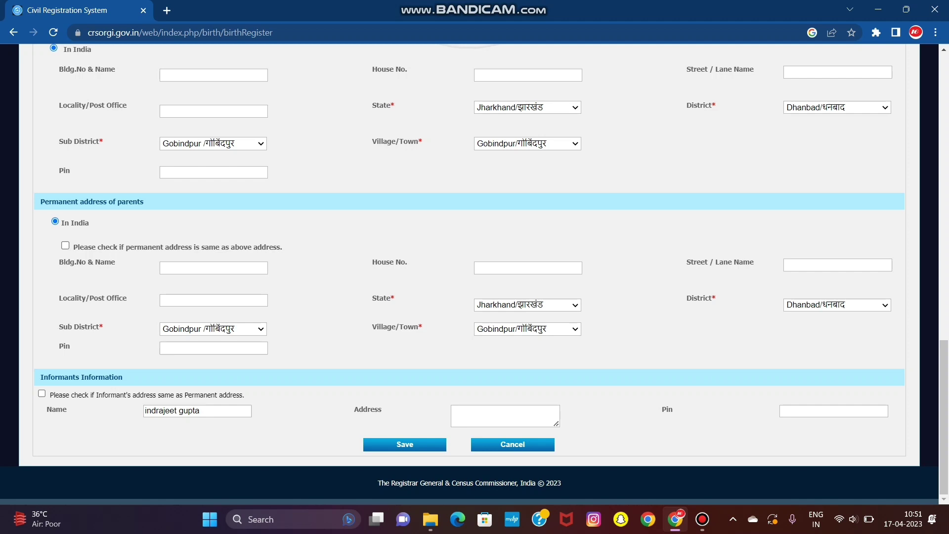
scroll(469, 274, "up", 3)
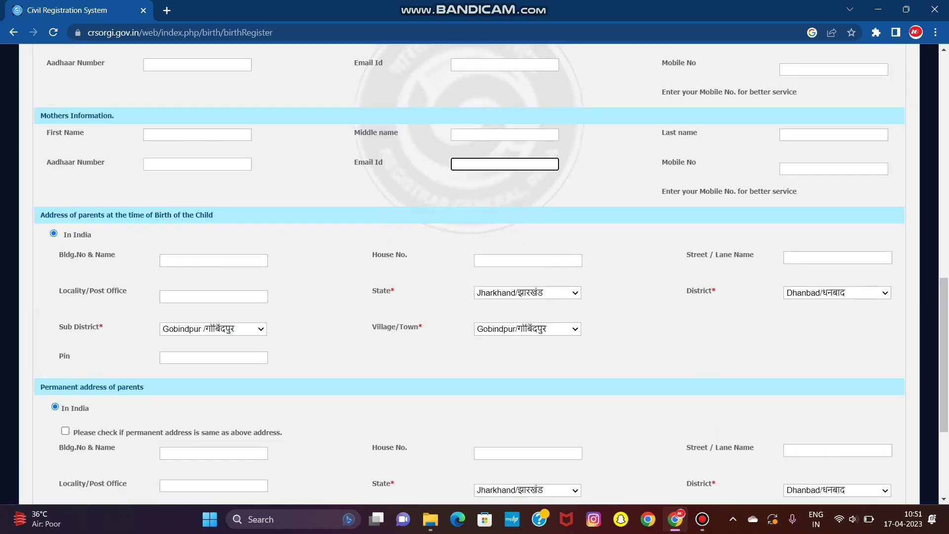
scroll(474, 274, "down", 4)
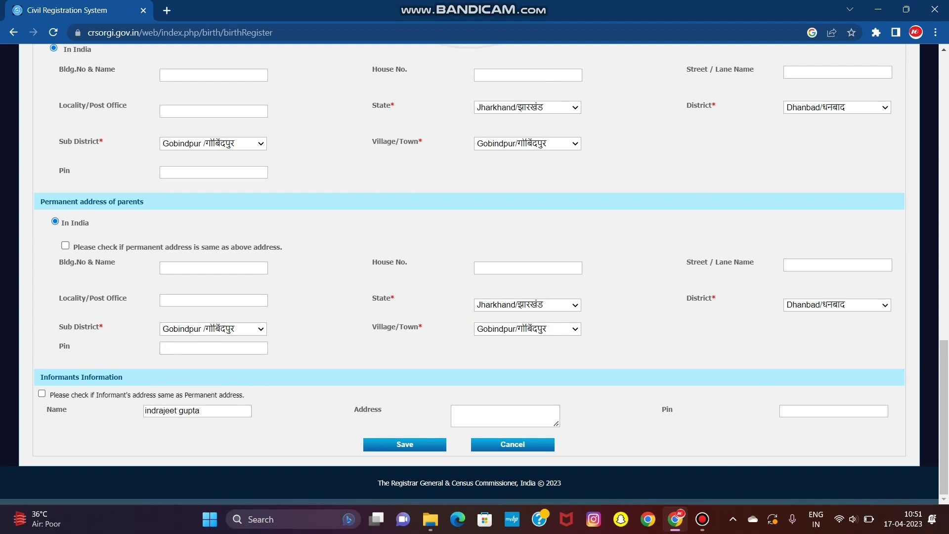
Step: Look over the whole birth registration form again, from the language settings through the child's, birthplace and parents' sections
scroll(474, 272, "up", 15)
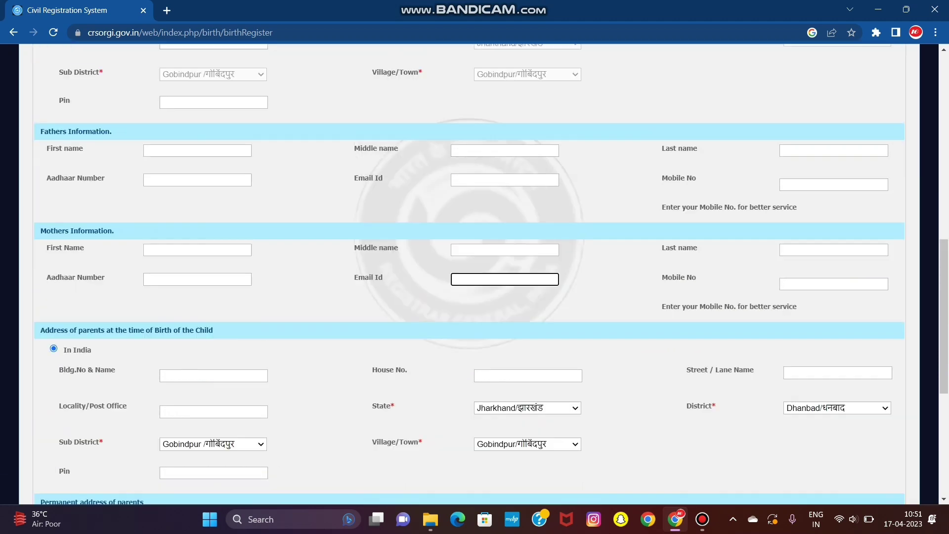
scroll(474, 272, "up", 6)
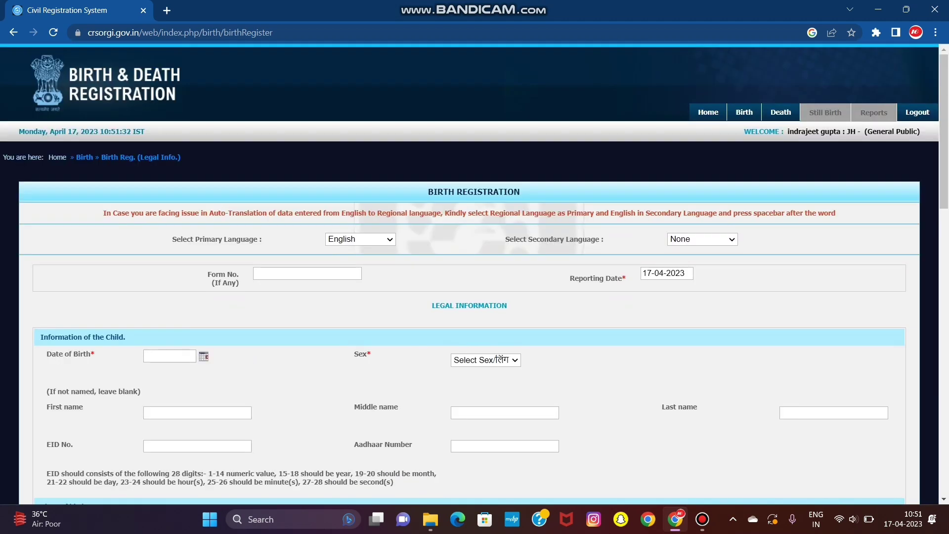
scroll(474, 272, "down", 3)
scroll(475, 272, "down", 2)
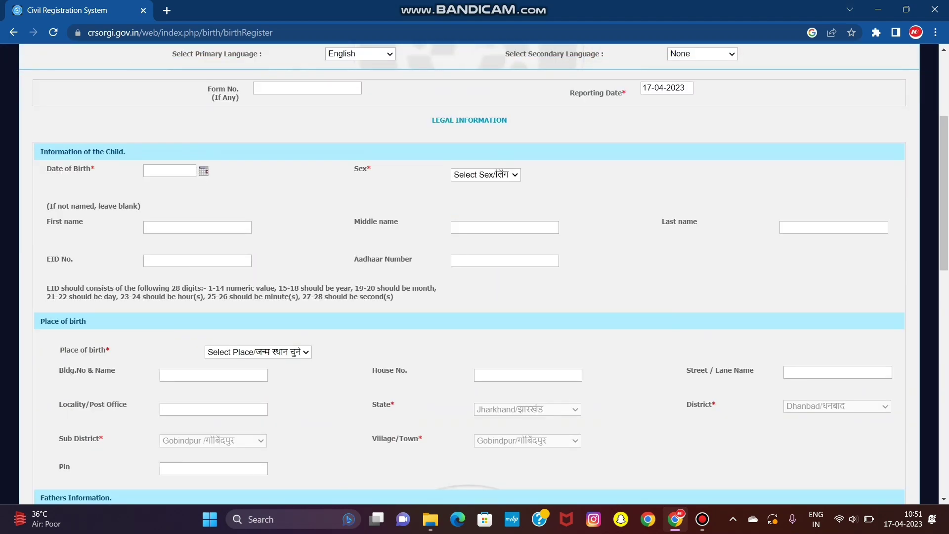
scroll(474, 272, "down", 8)
left_click(504, 273)
scroll(475, 272, "down", 6)
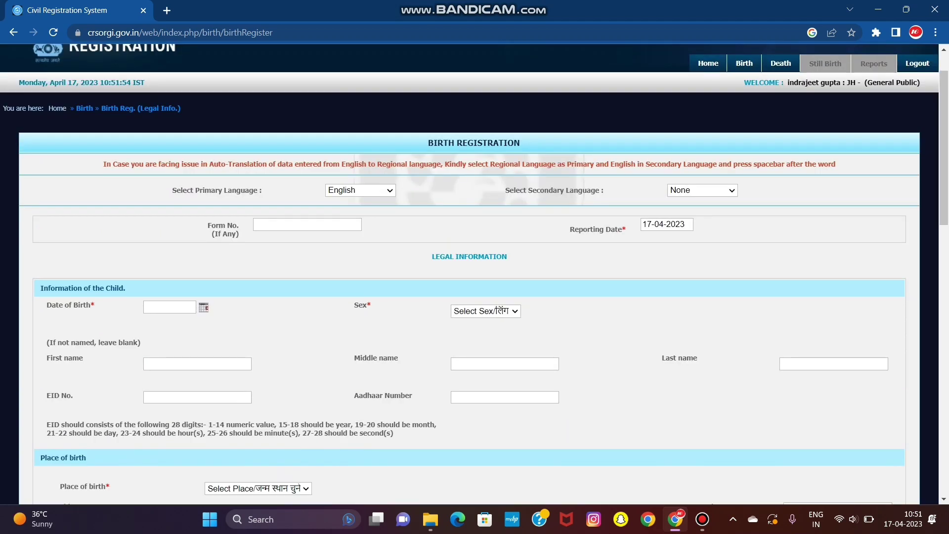
scroll(474, 272, "down", 13)
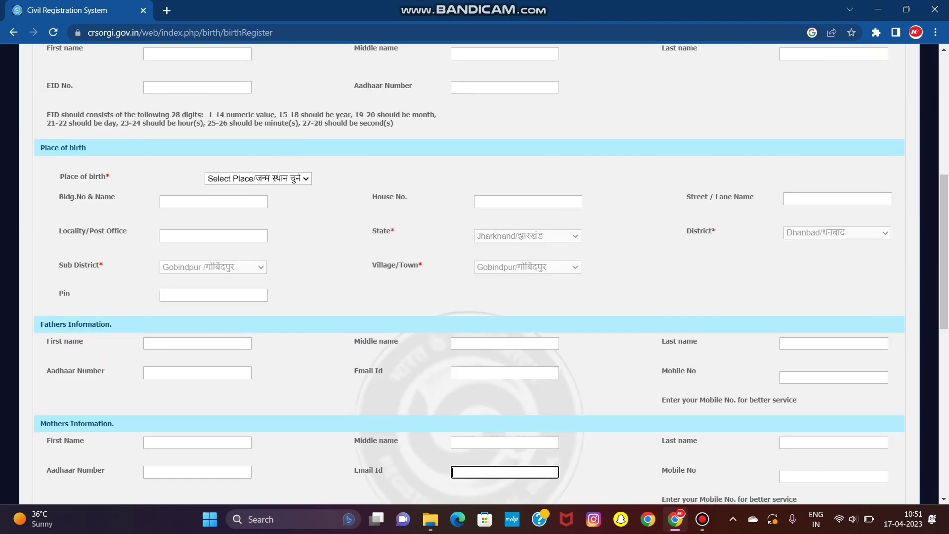